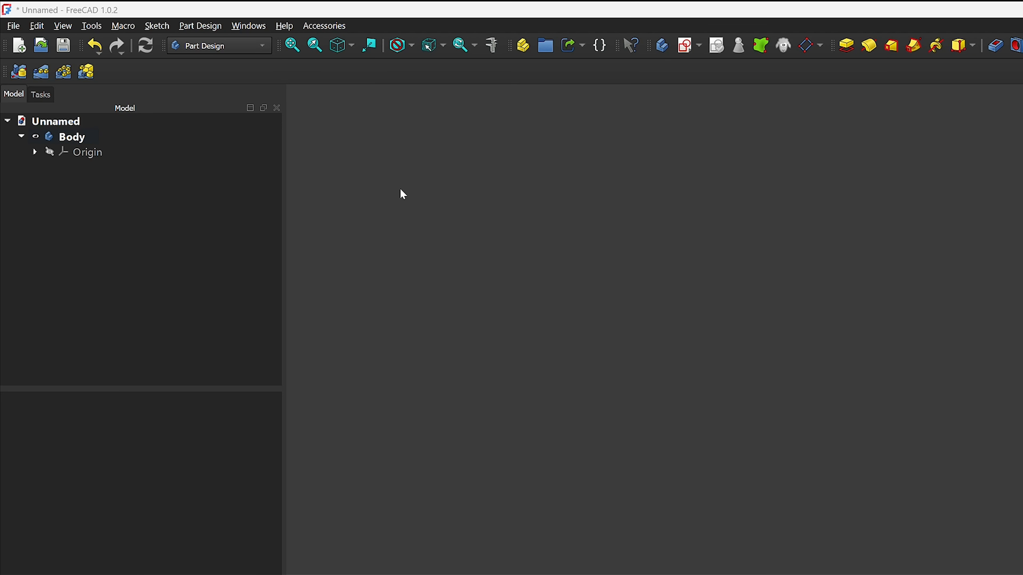
left_click(239, 45)
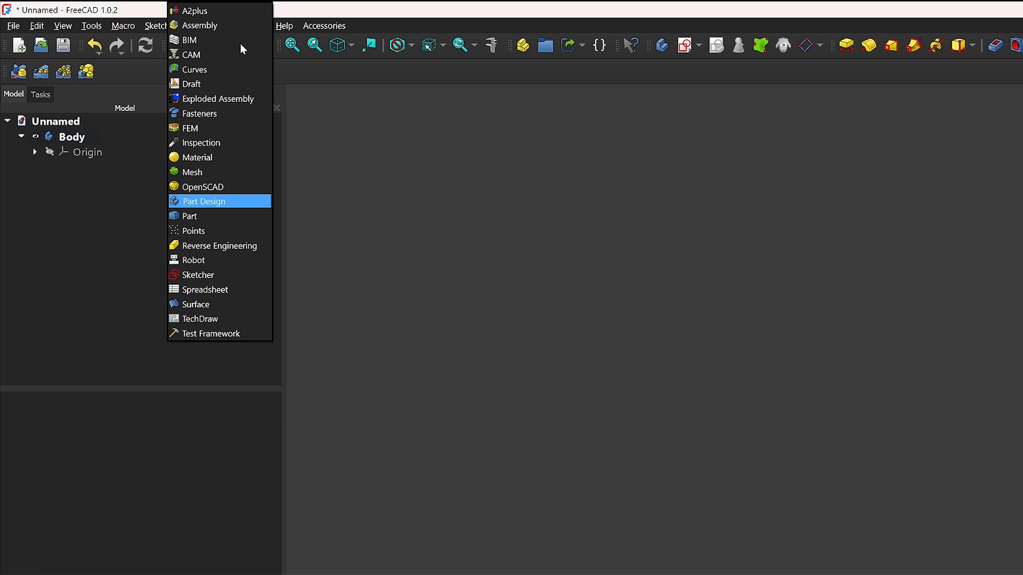
left_click(193, 136)
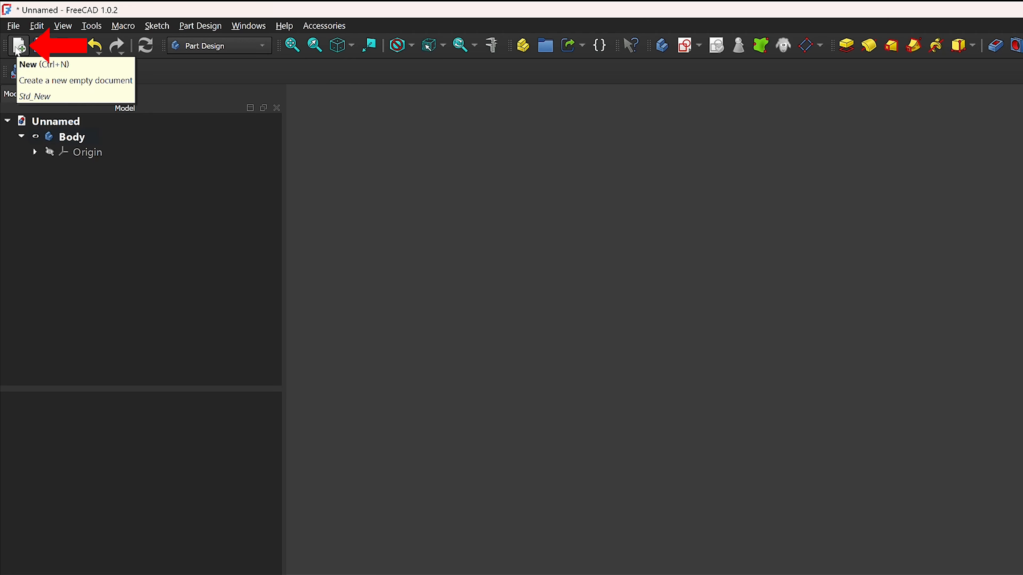
left_click(90, 153)
left_click(101, 172)
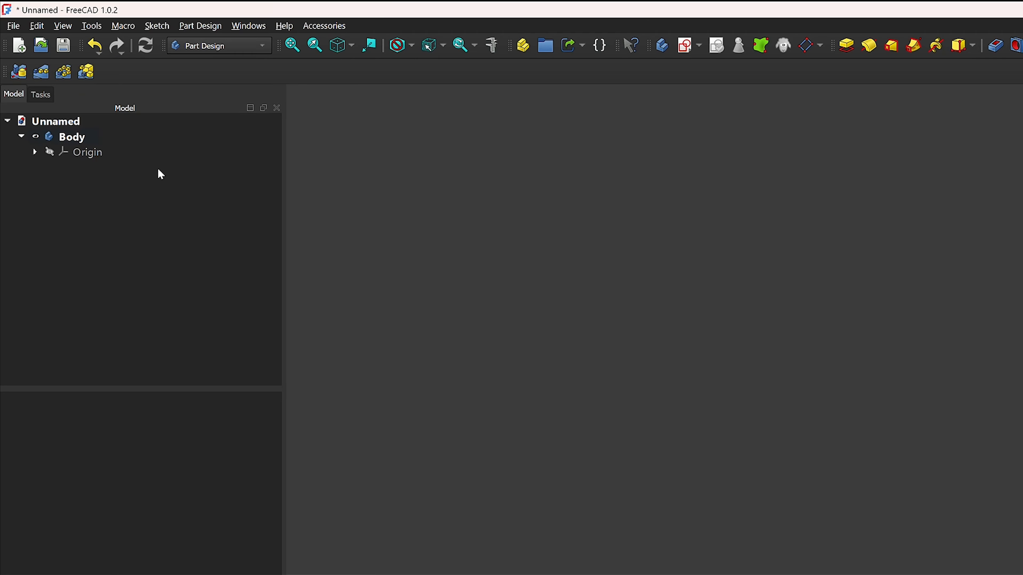
left_click(92, 155)
Create a new sketch in the body on the XZ plane
left_click(684, 45)
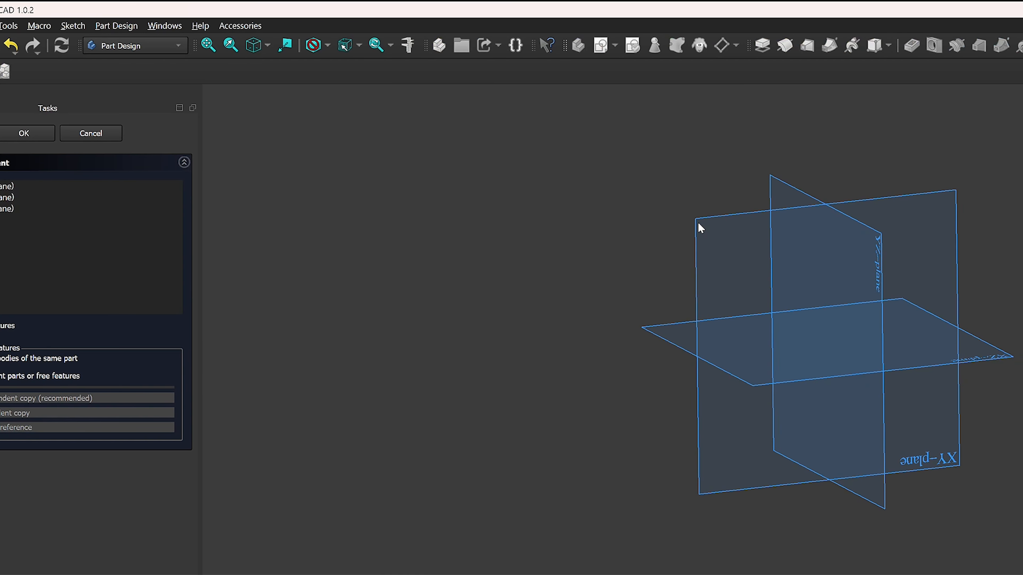
left_click(699, 224)
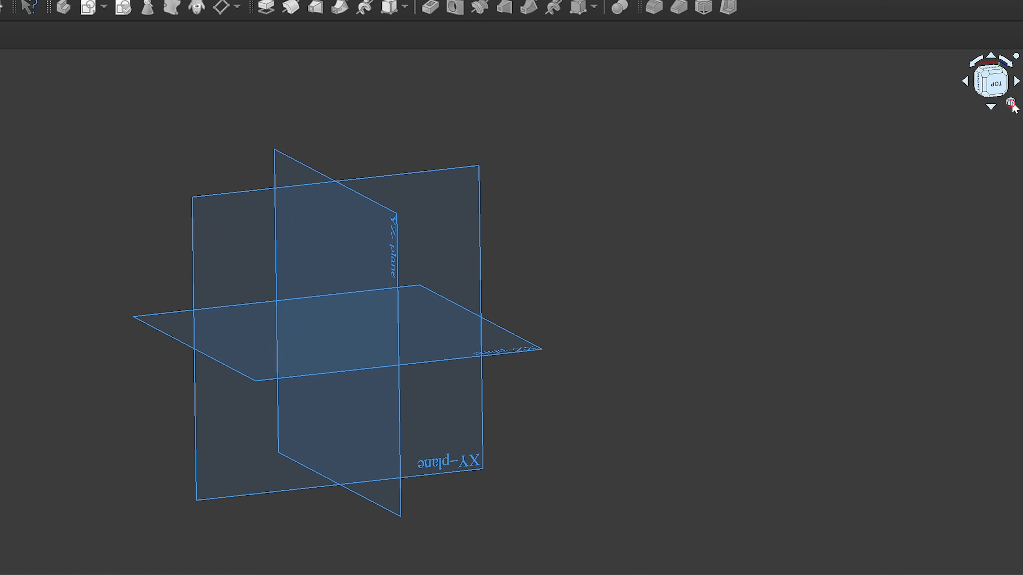
left_click(1012, 104)
left_click(972, 112)
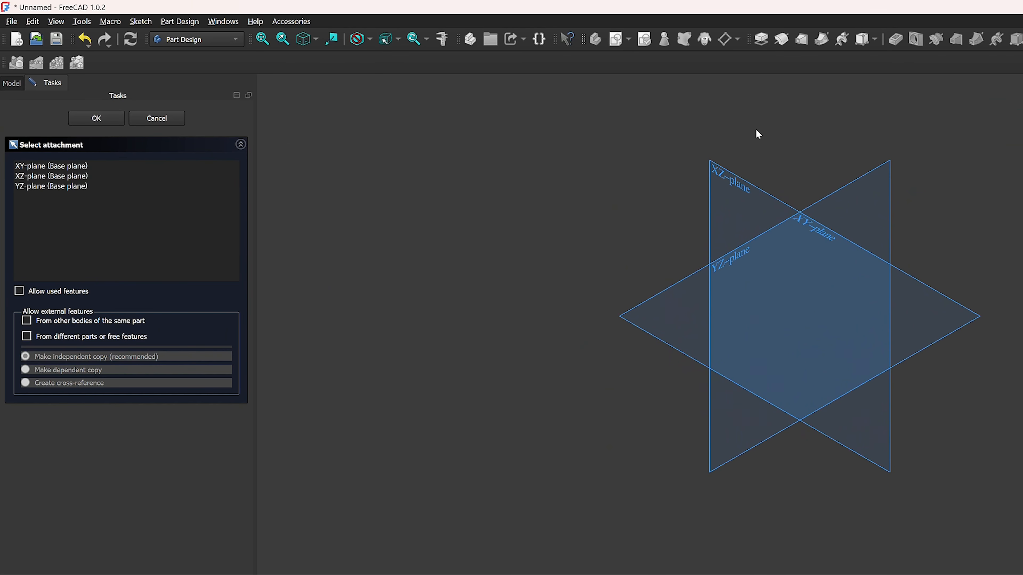
middle_click_drag(789, 134, 713, 190)
left_click(713, 189)
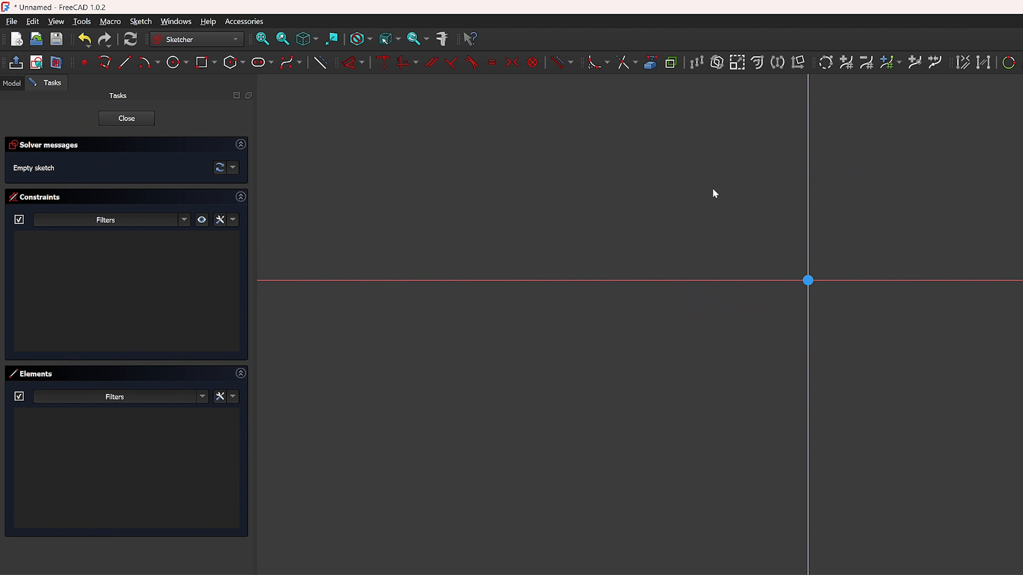
Sketch a closed L-shaped profile above the horizontal axis from connected horizontal and vertical lines, with its short leg rising at the right end
left_click(106, 63)
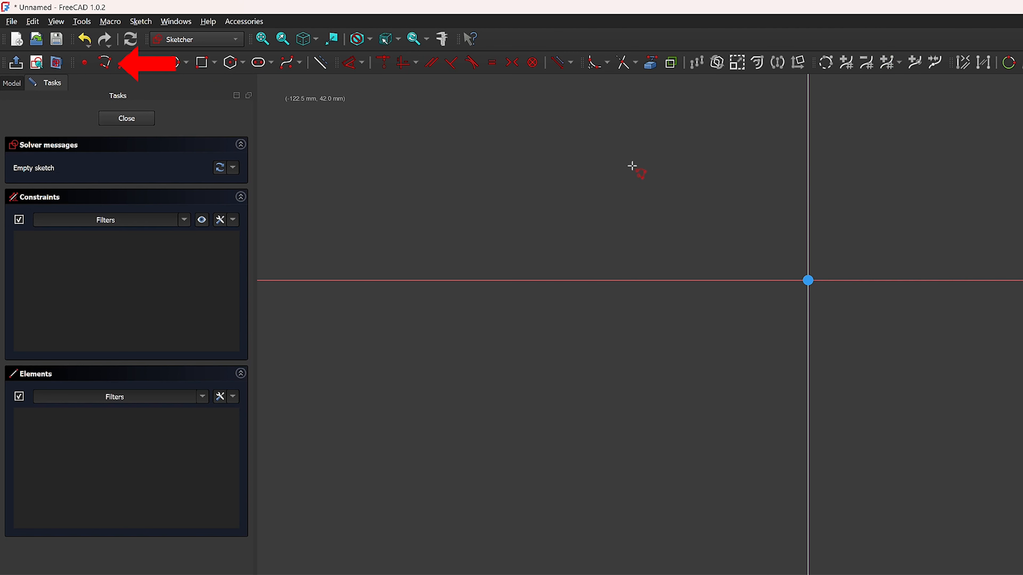
left_click(765, 256)
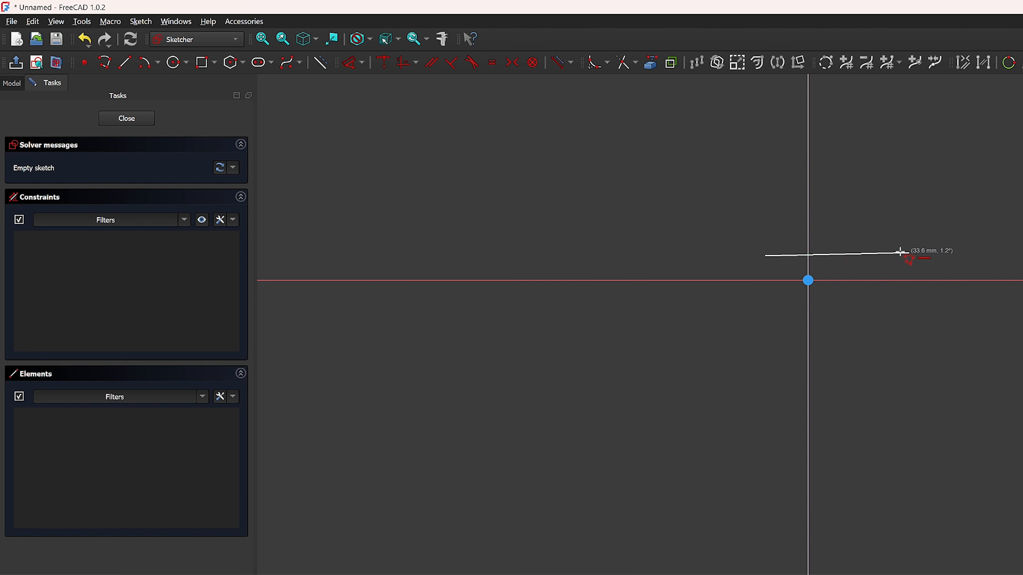
left_click(894, 256)
left_click(894, 195)
left_click(870, 195)
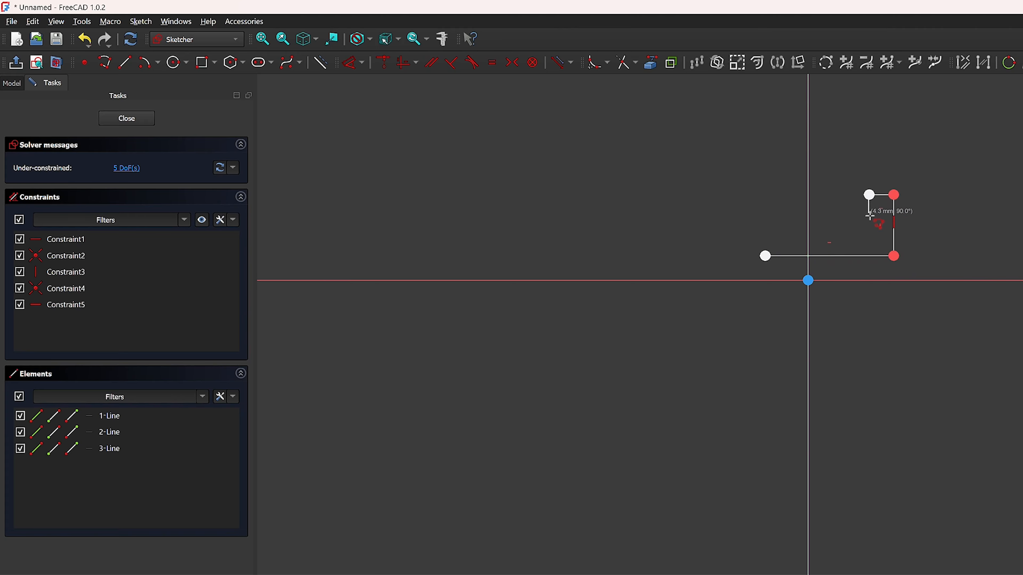
left_click(870, 238)
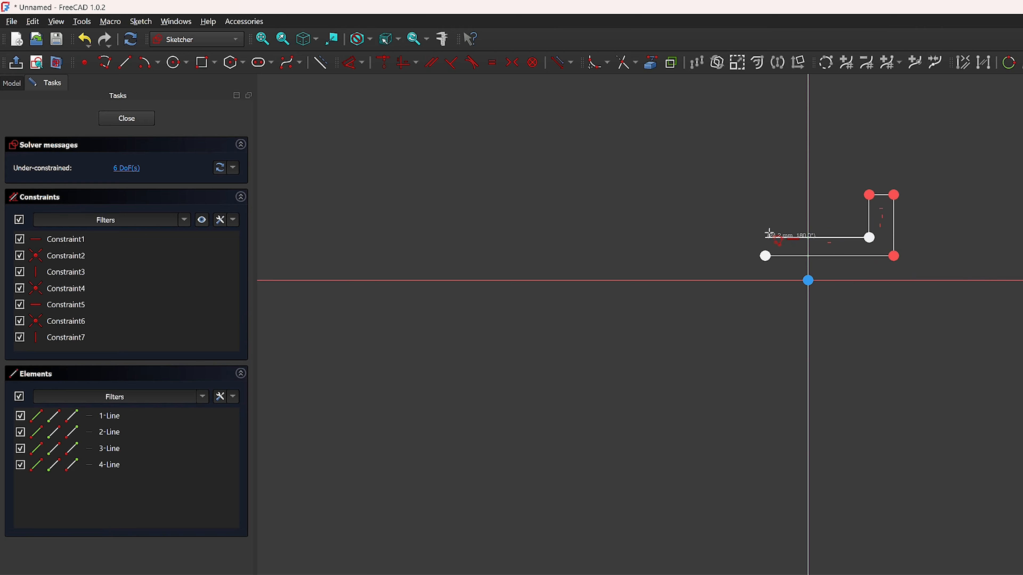
left_click(766, 233)
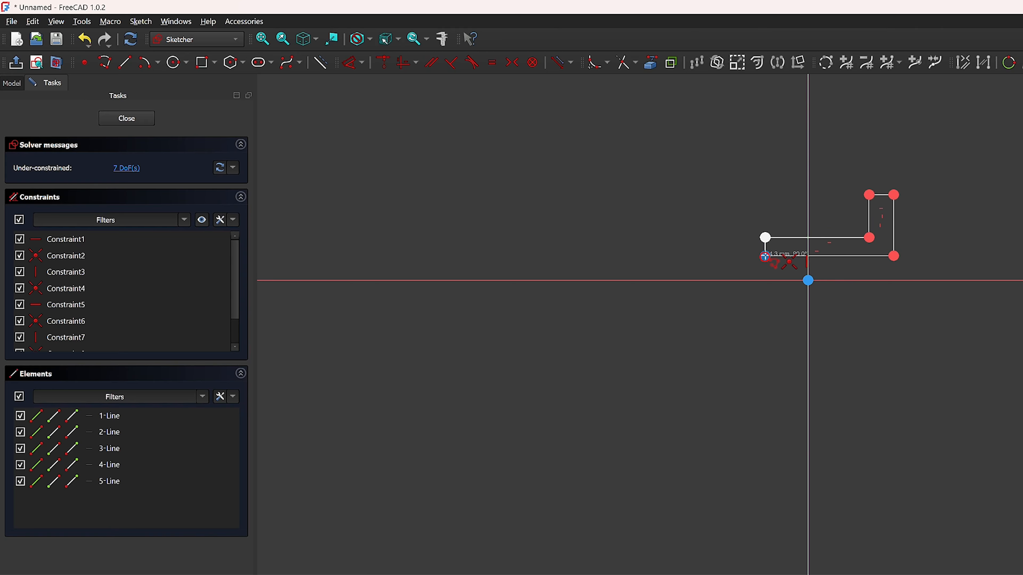
left_click(764, 256)
scroll(918, 207, "up", 4)
scroll(713, 200, "up", 1)
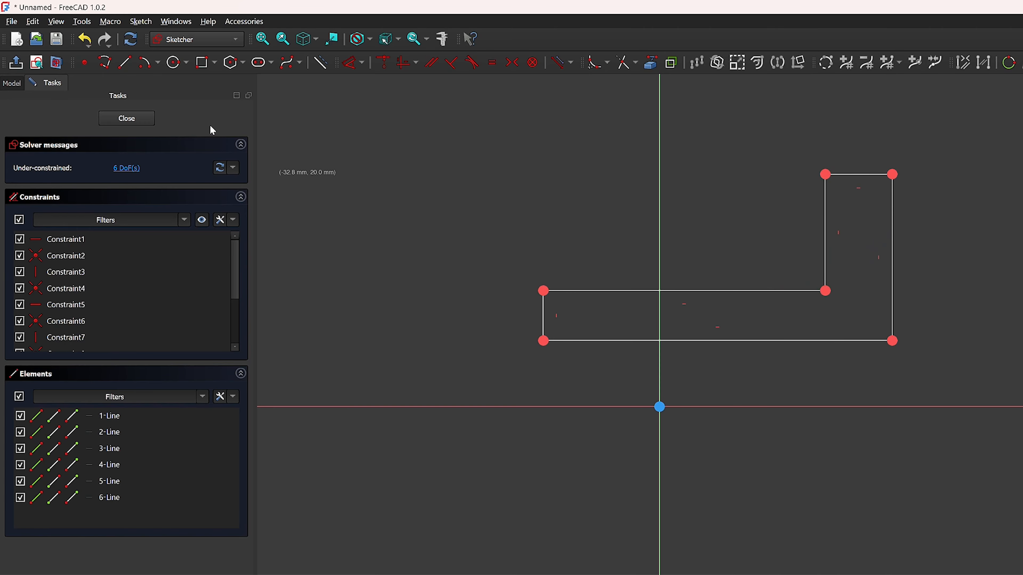
Set the distance between the profile's bottom edge and the horizontal axis to 5 mm
type("5")
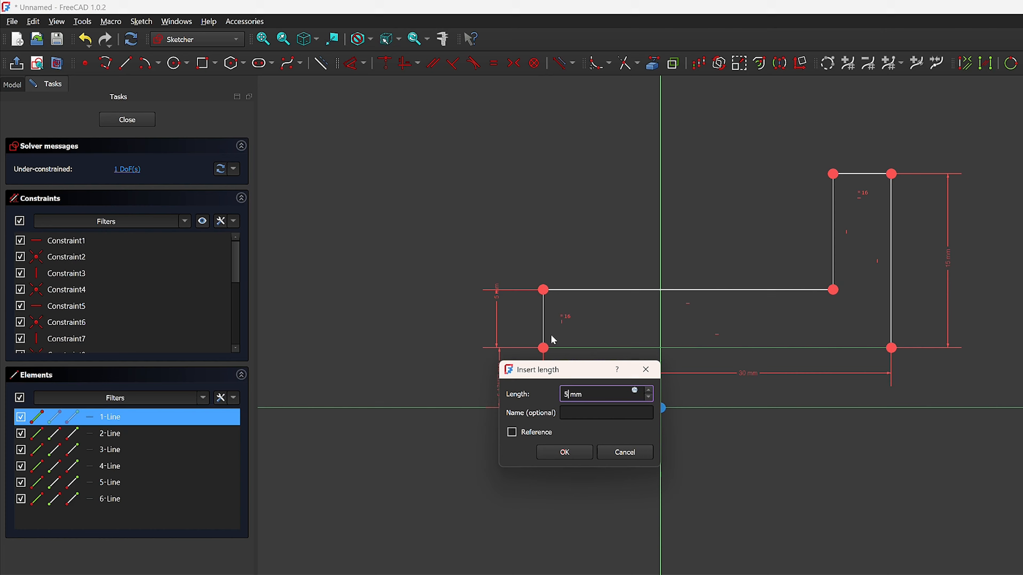
key("Return")
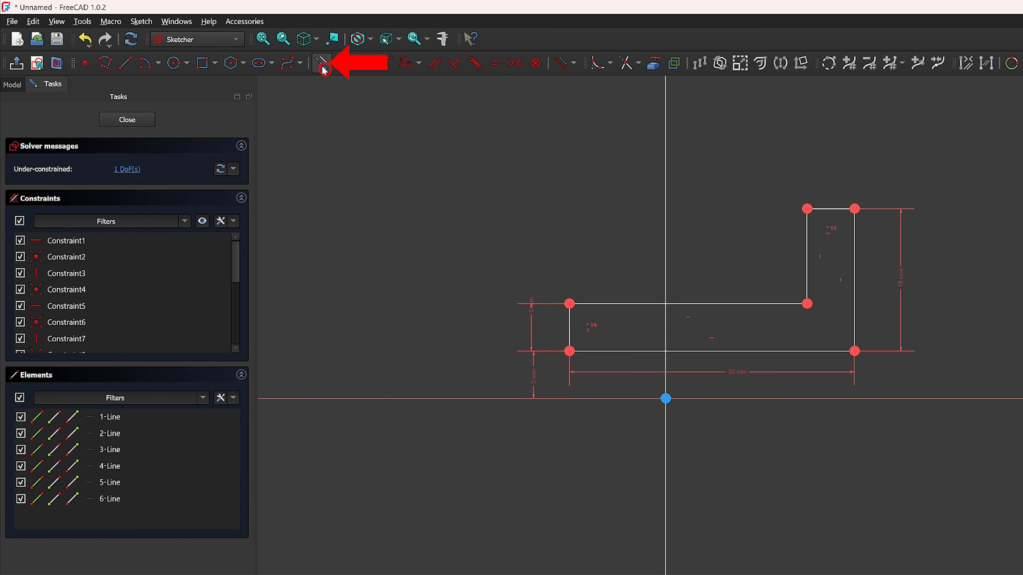
Draw a construction line along the horizontal axis beneath the profile, spanning its full width, and finish the sketch
left_click(125, 63)
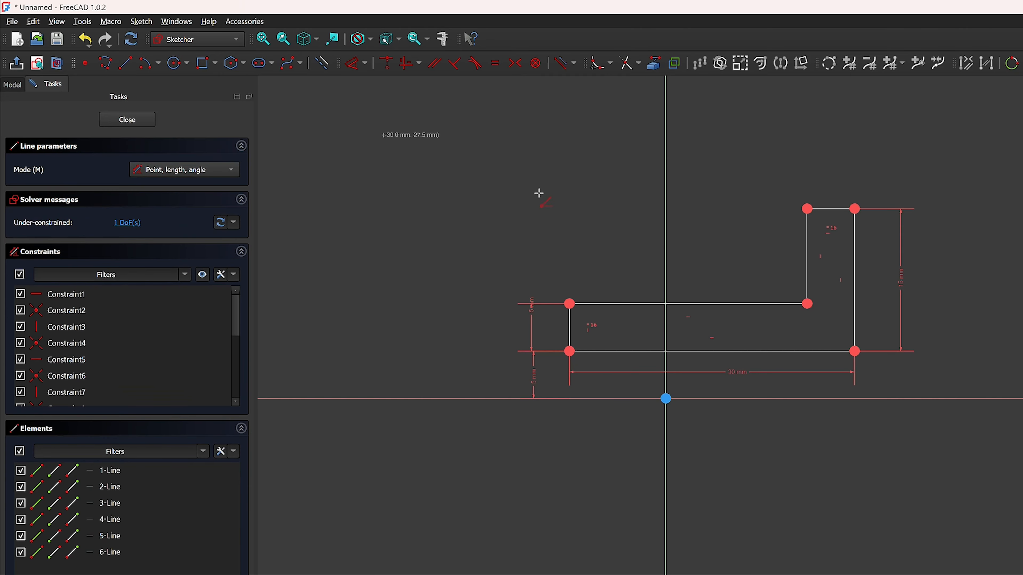
left_click(557, 398)
left_click(858, 398)
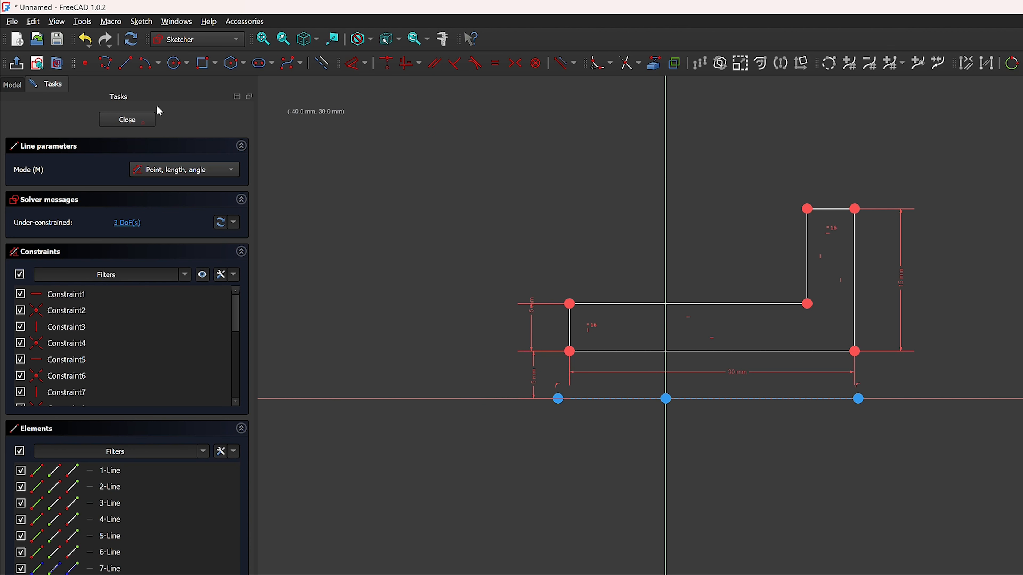
left_click(144, 120)
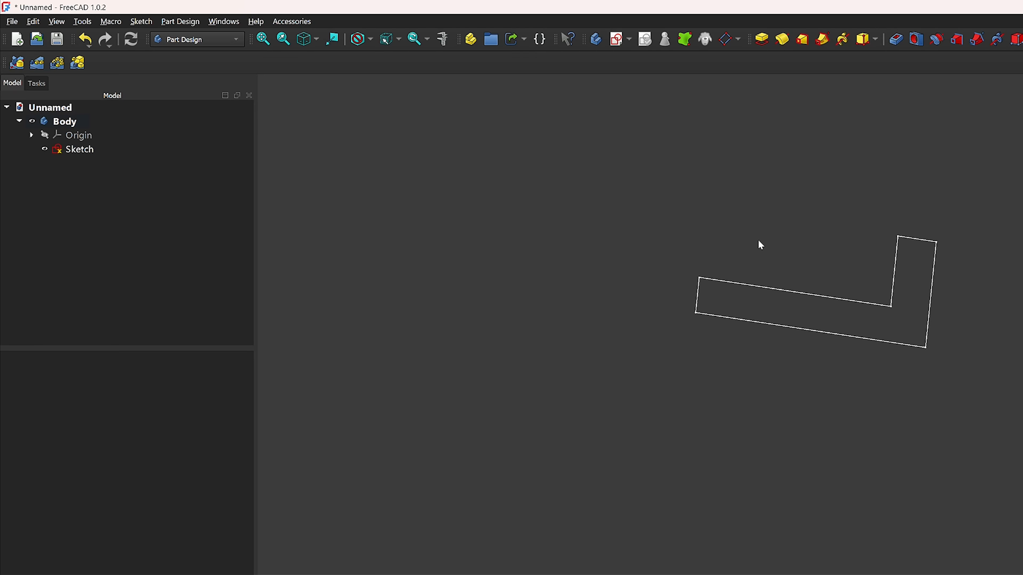
Start a Revolution of the L-shaped sketch, trying the base X axis and settling on Construction line 1 as the axis
scroll(973, 275, "up", 2)
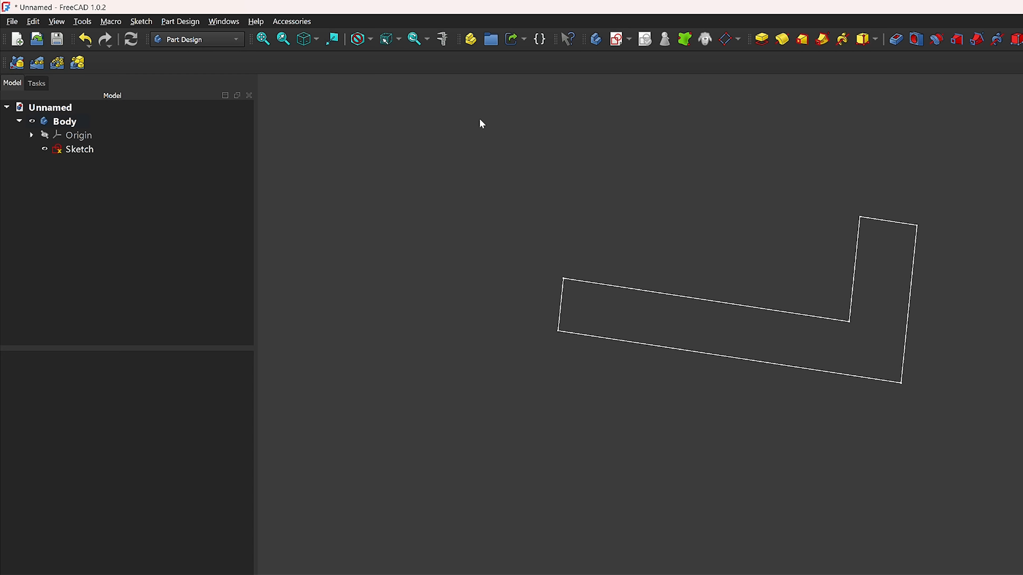
left_click(69, 153)
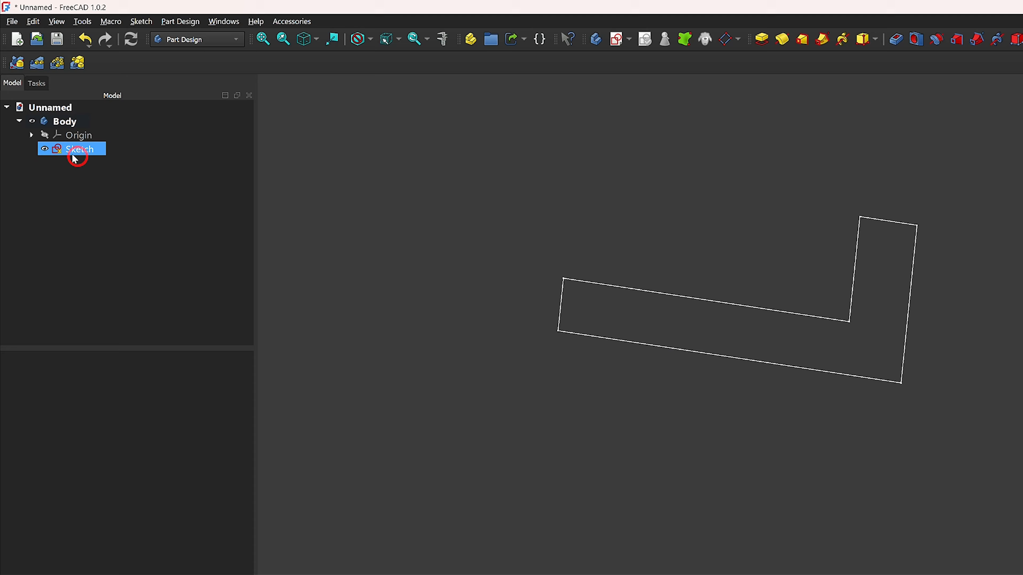
left_click(781, 41)
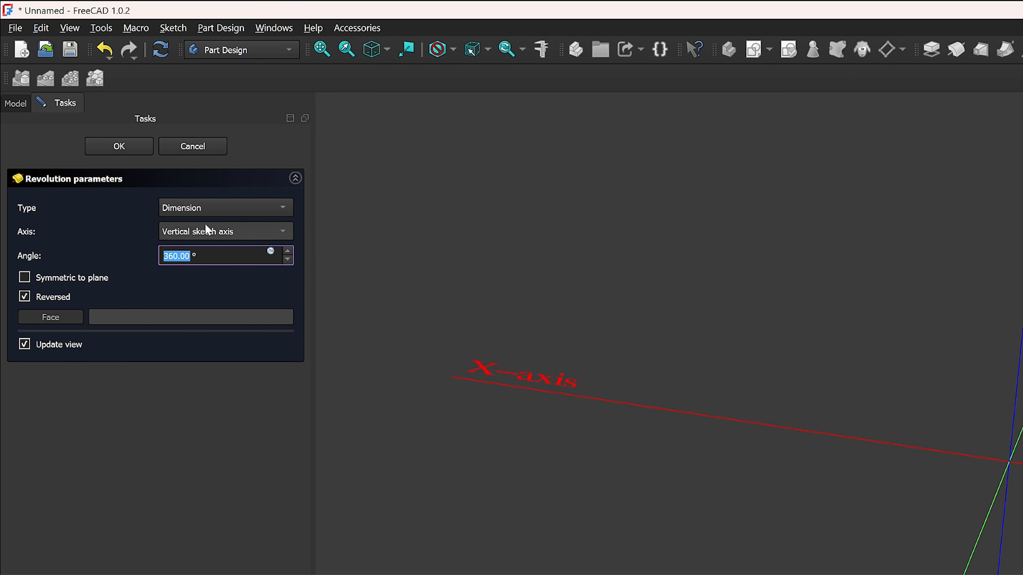
left_click(226, 199)
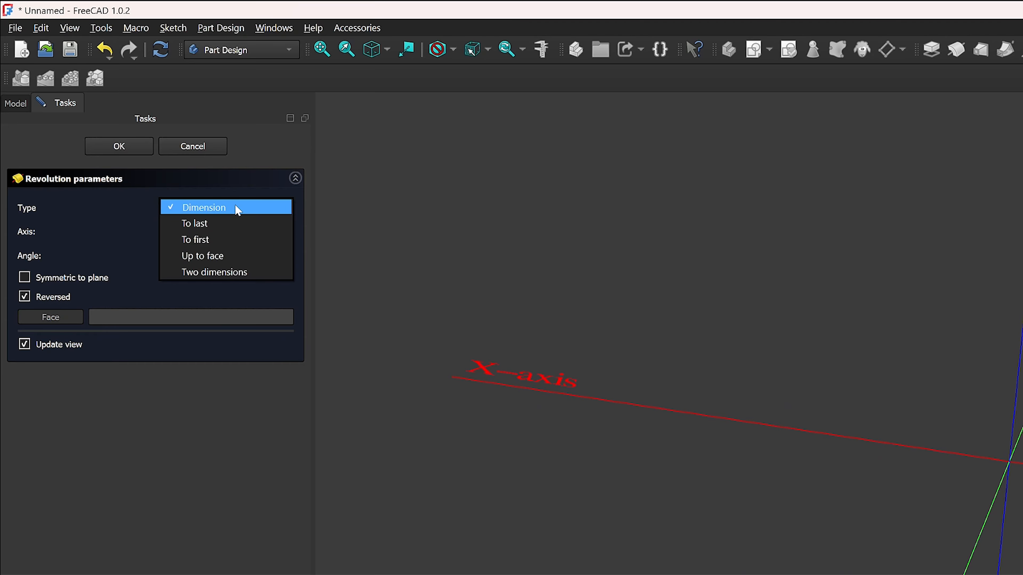
left_click(139, 203)
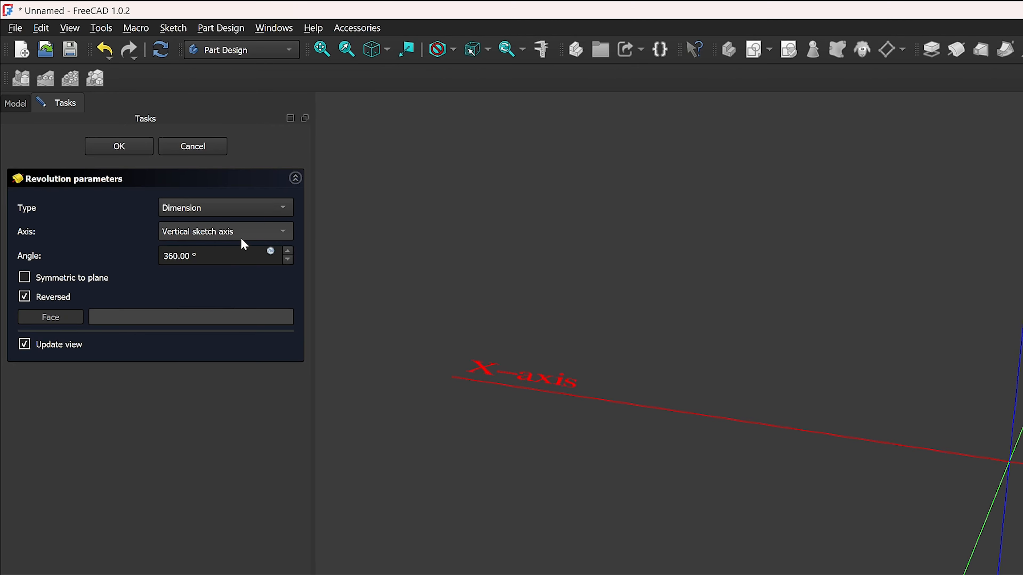
left_click(256, 237)
left_click(257, 280)
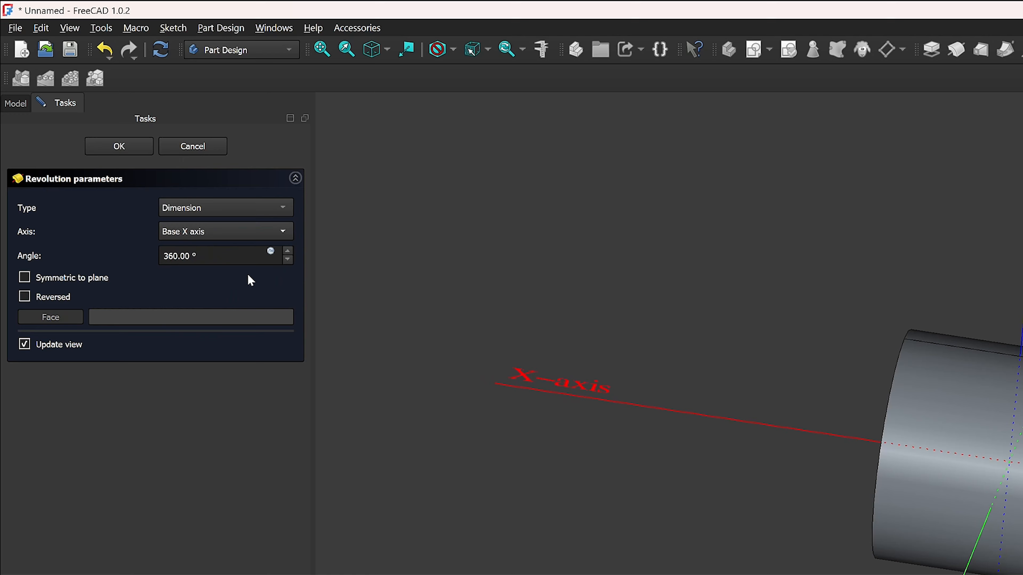
left_click(246, 232)
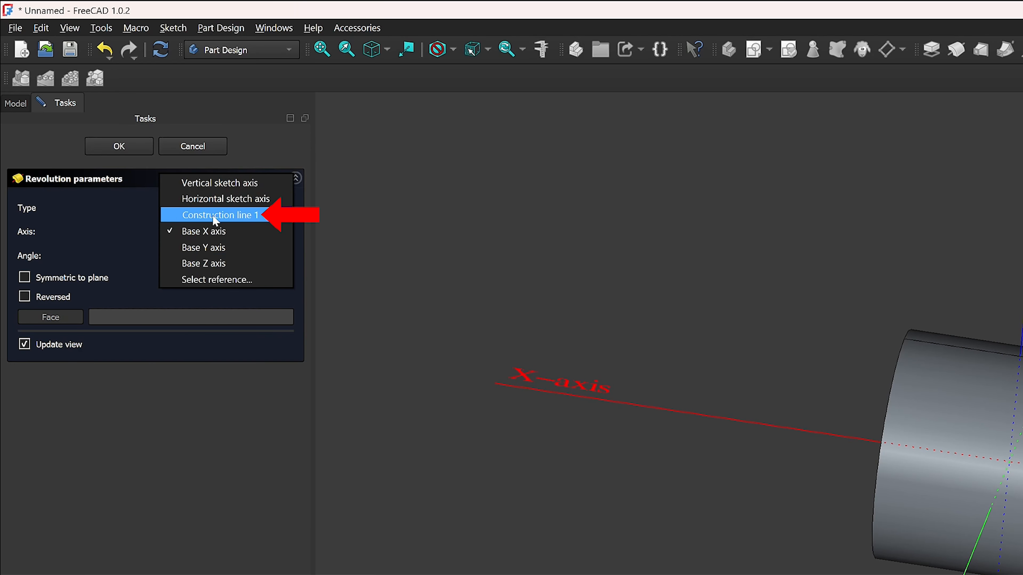
left_click(250, 218)
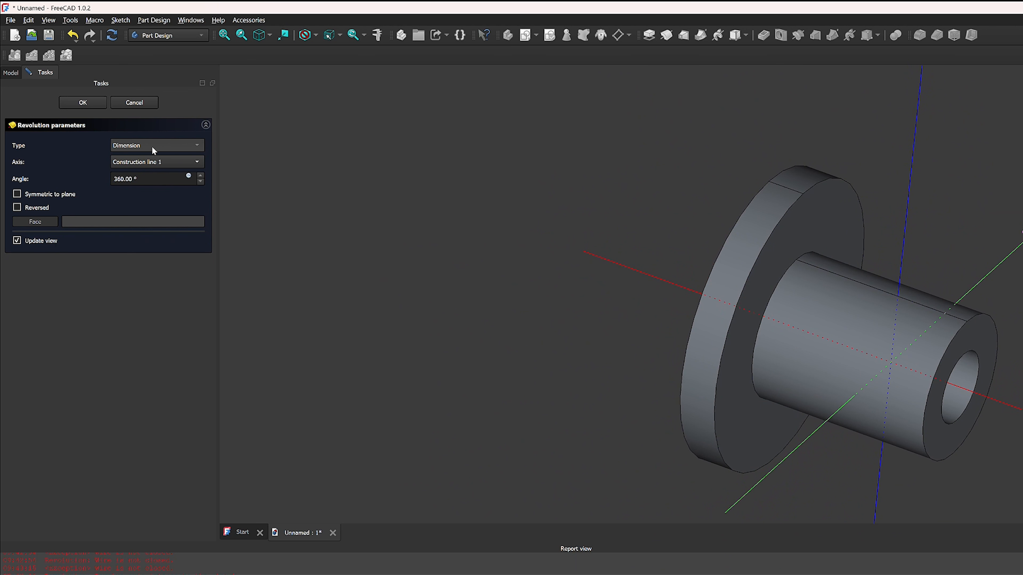
Reduce the revolution angle to 210°
left_click(200, 182)
left_click(203, 181)
left_click(203, 182)
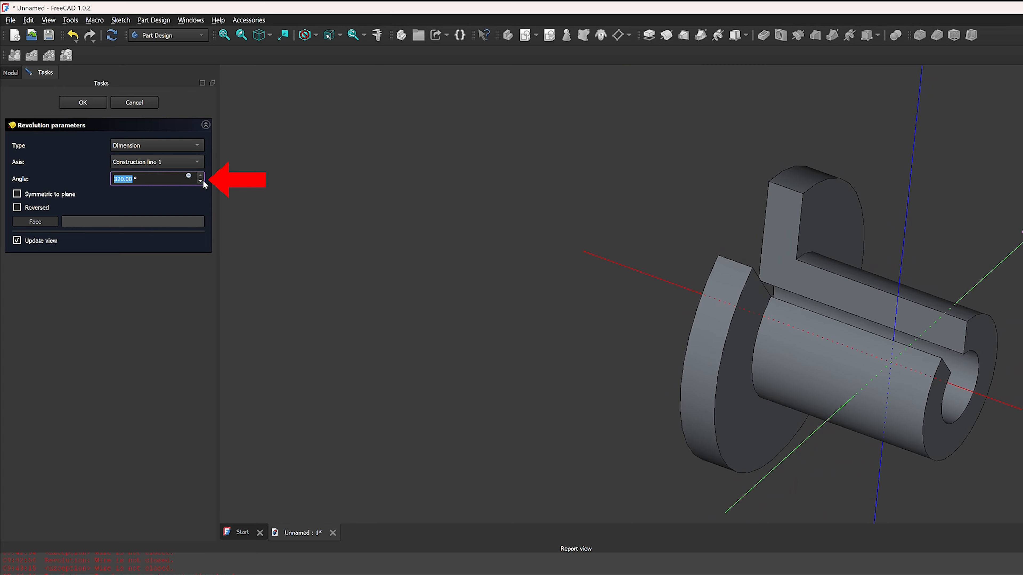
left_click(203, 182)
left_click(203, 181)
left_click(203, 181)
left_click(200, 182)
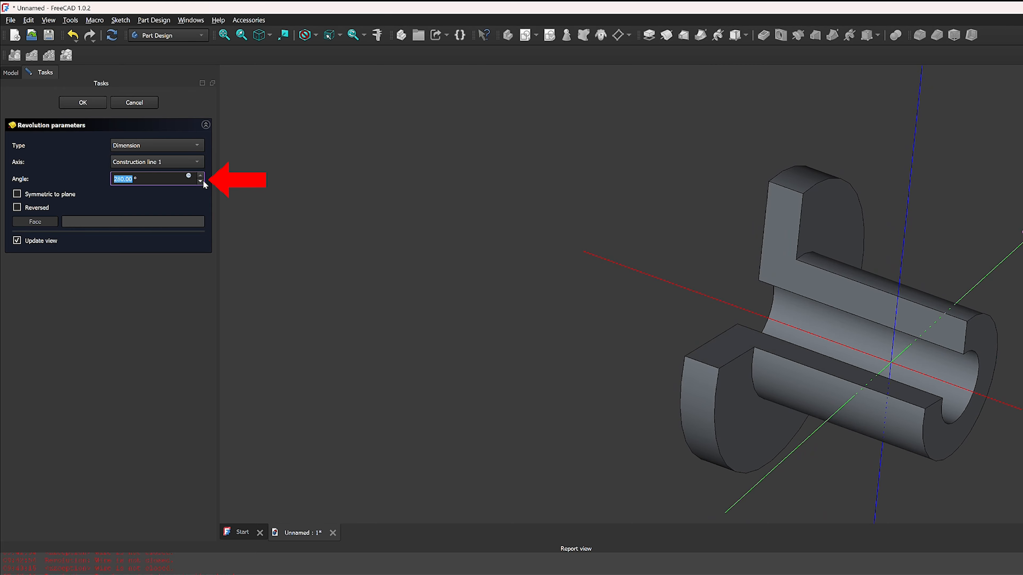
left_click(200, 181)
left_click(200, 182)
left_click(200, 181)
left_click(200, 181)
left_click(200, 182)
left_click(203, 181)
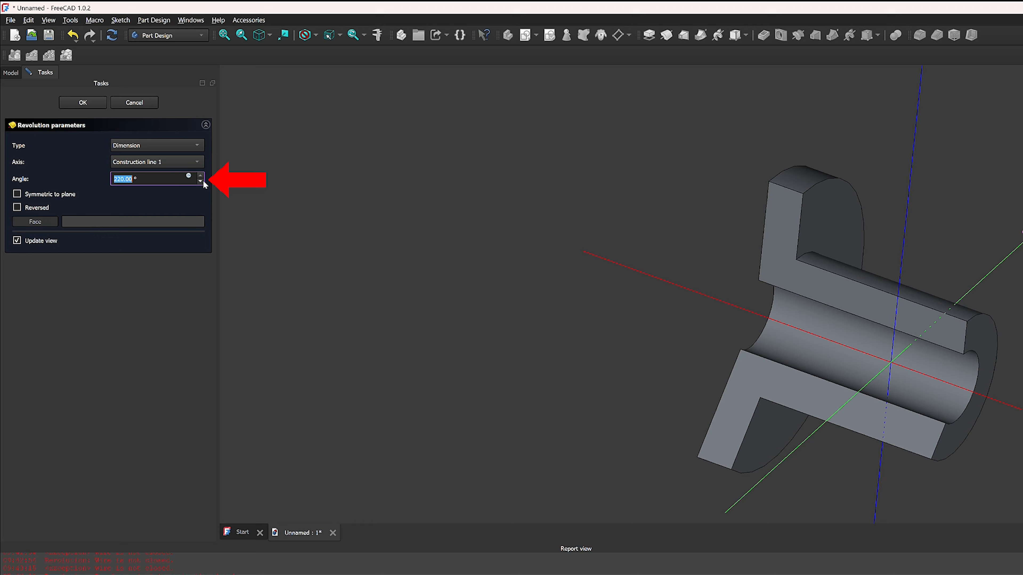
left_click(203, 181)
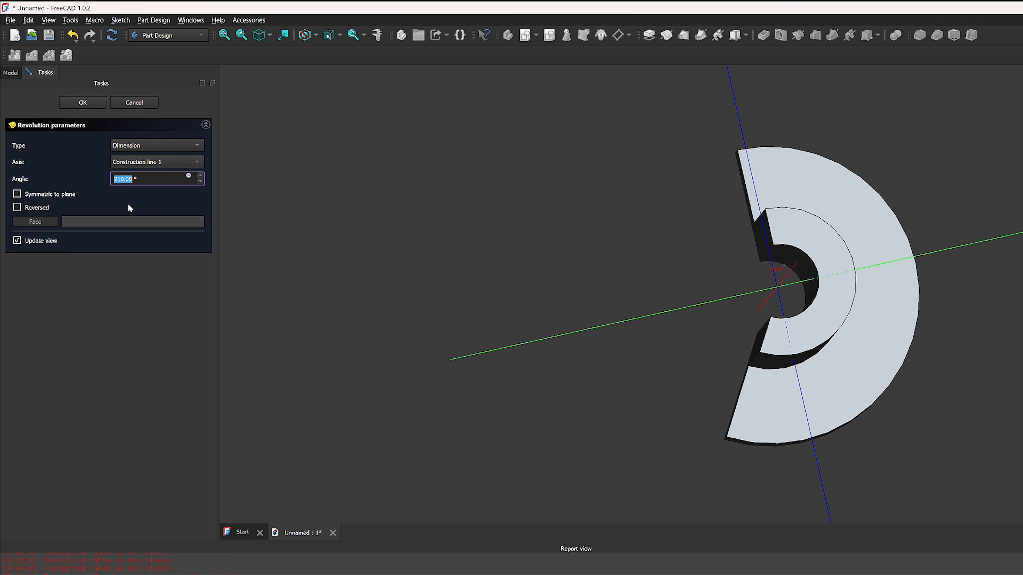
Make the revolution symmetric to the plane and set its angle to 140°
left_click(21, 194)
double_click(123, 179)
type("140")
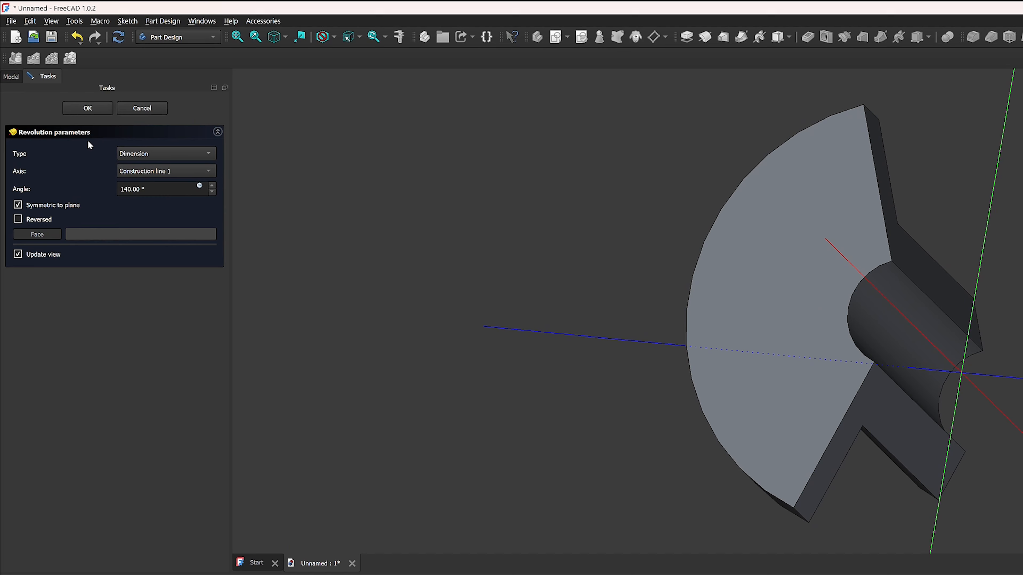
Try the To last type for the revolution, ending with To first selected
left_click(158, 145)
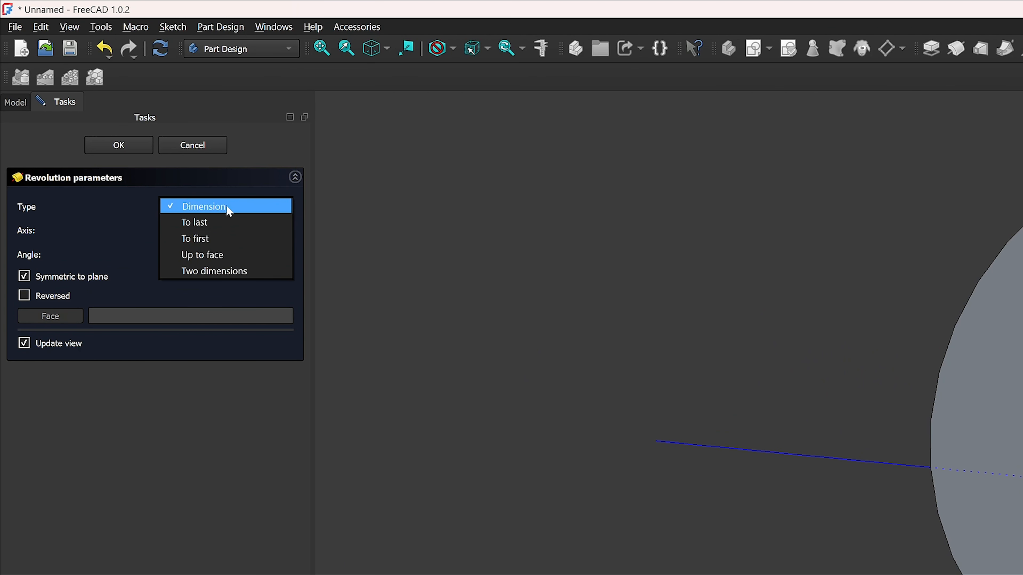
left_click(221, 223)
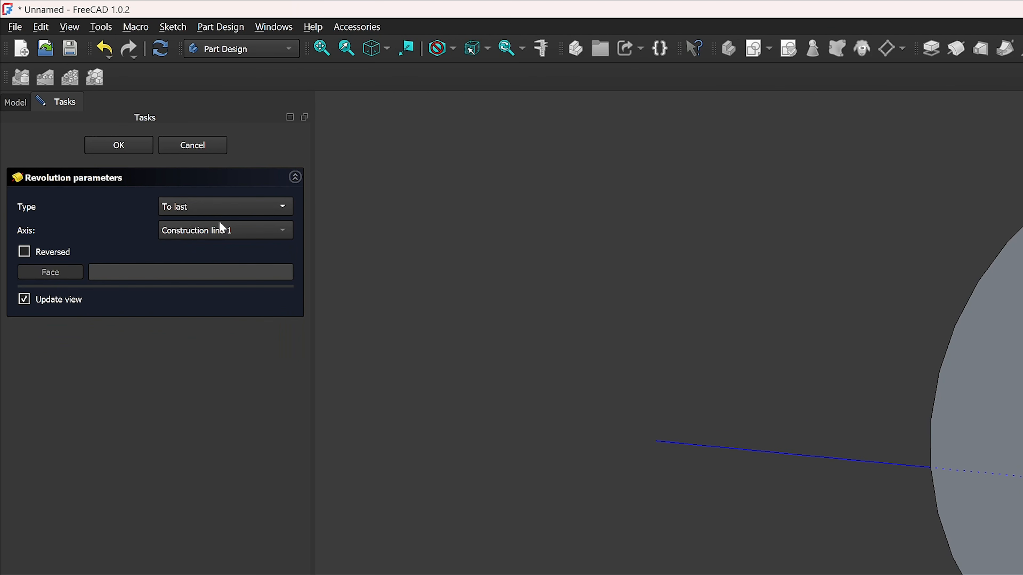
left_click(224, 206)
left_click(218, 222)
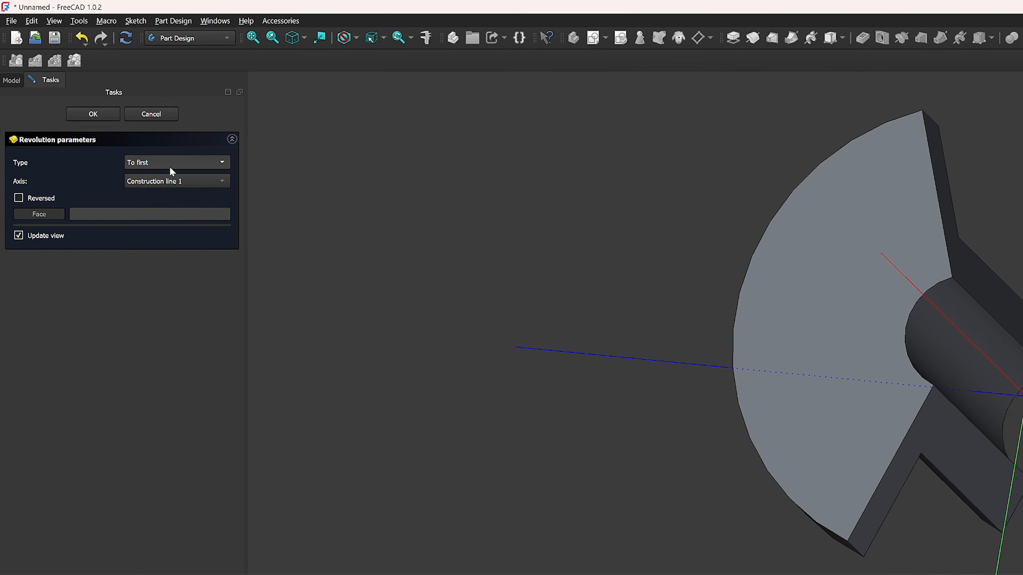
scroll(151, 147, "up", 1)
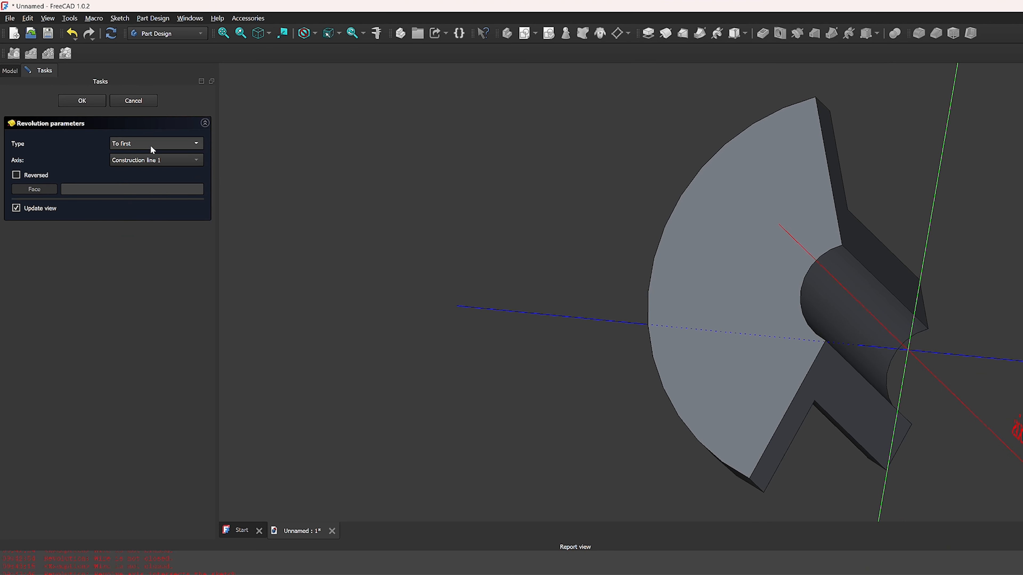
Try the To first type for the revolution again and switch it to Two dimensions
middle_click_drag(833, 172, 798, 179)
middle_click_drag(795, 86, 1004, 172)
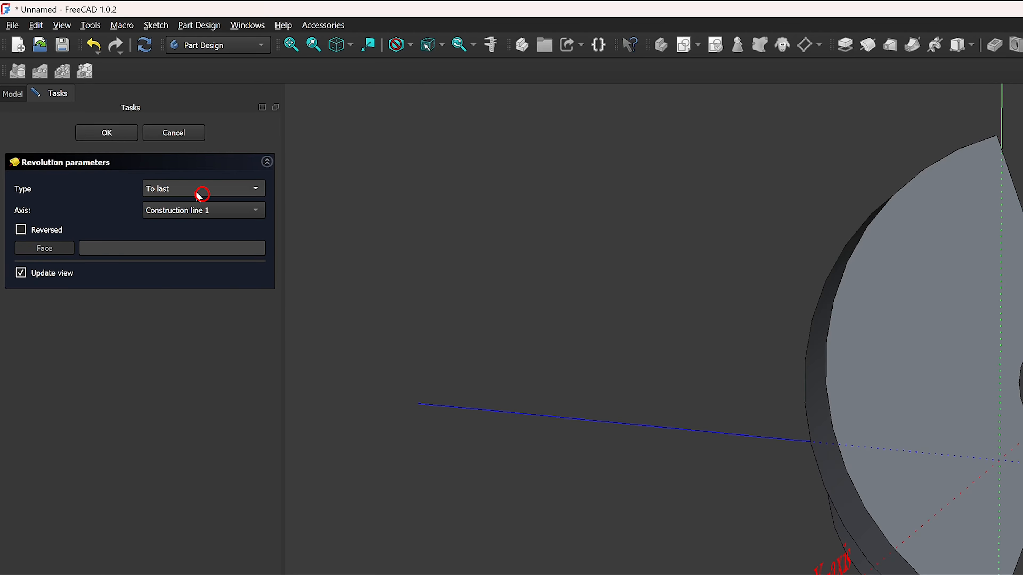
left_click(199, 195)
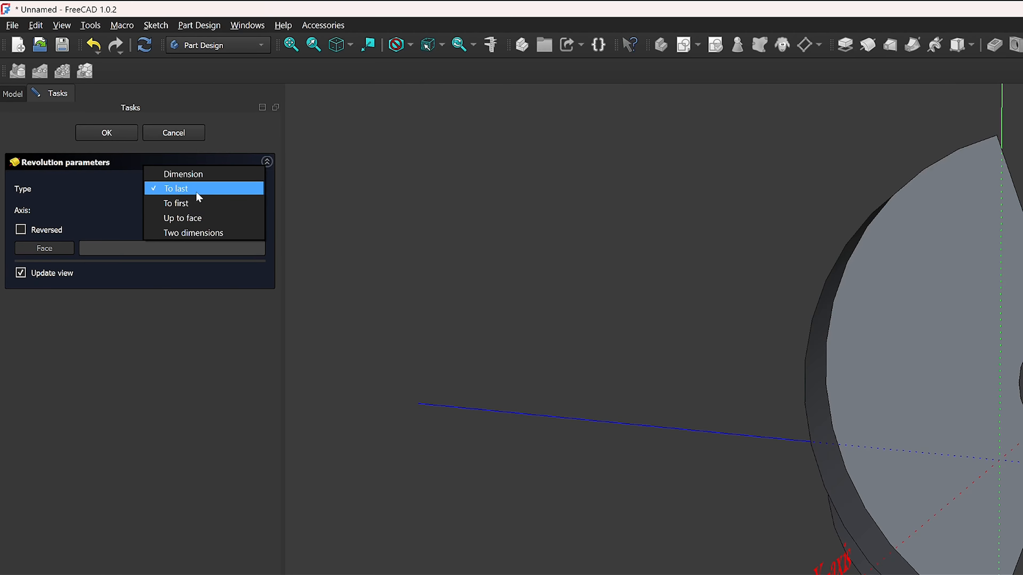
left_click(210, 201)
left_click(210, 189)
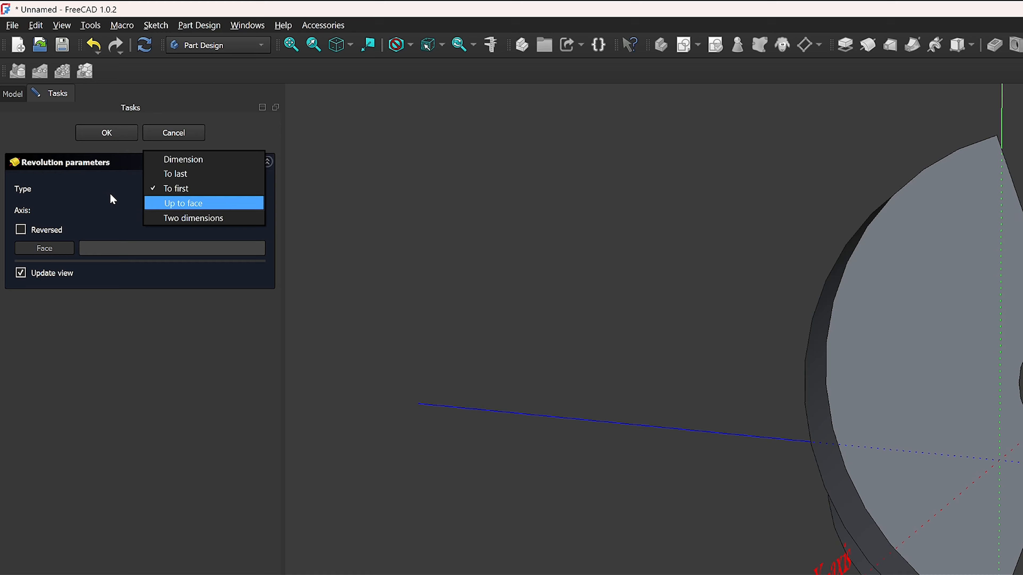
left_click(170, 218)
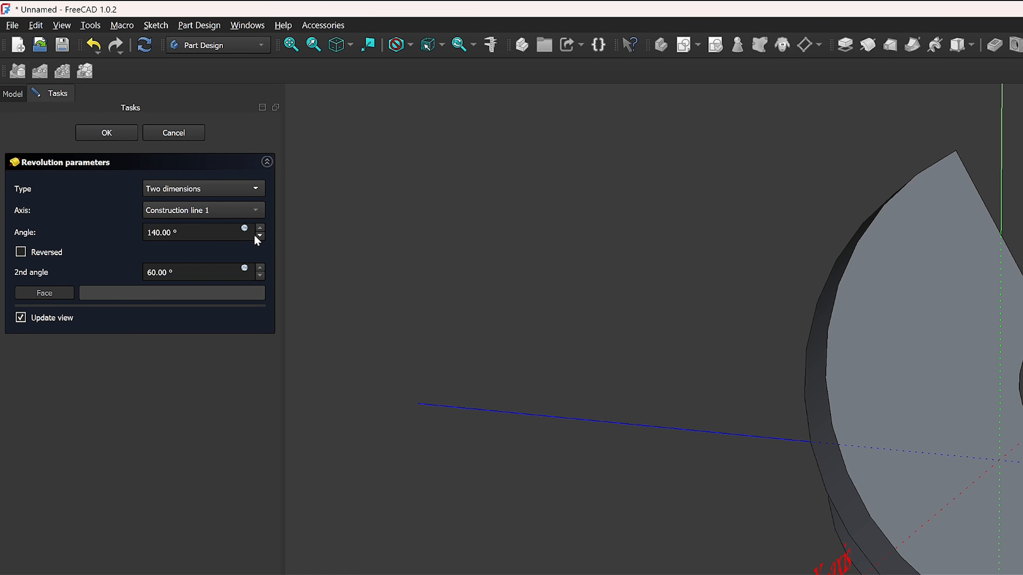
Set the first revolution angle to 90° and the second angle to 110°
left_click(226, 204)
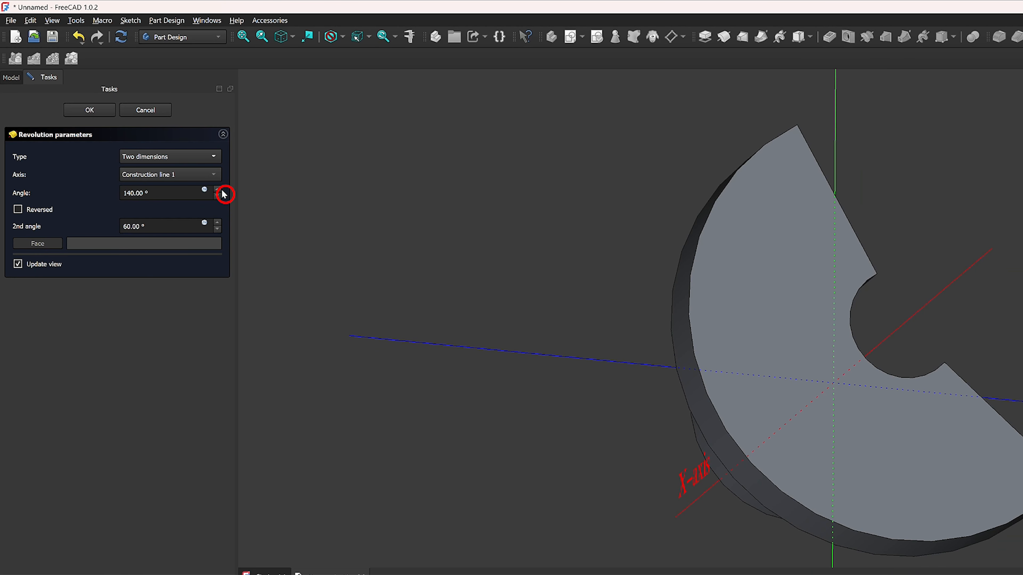
left_click(226, 197)
left_click(226, 204)
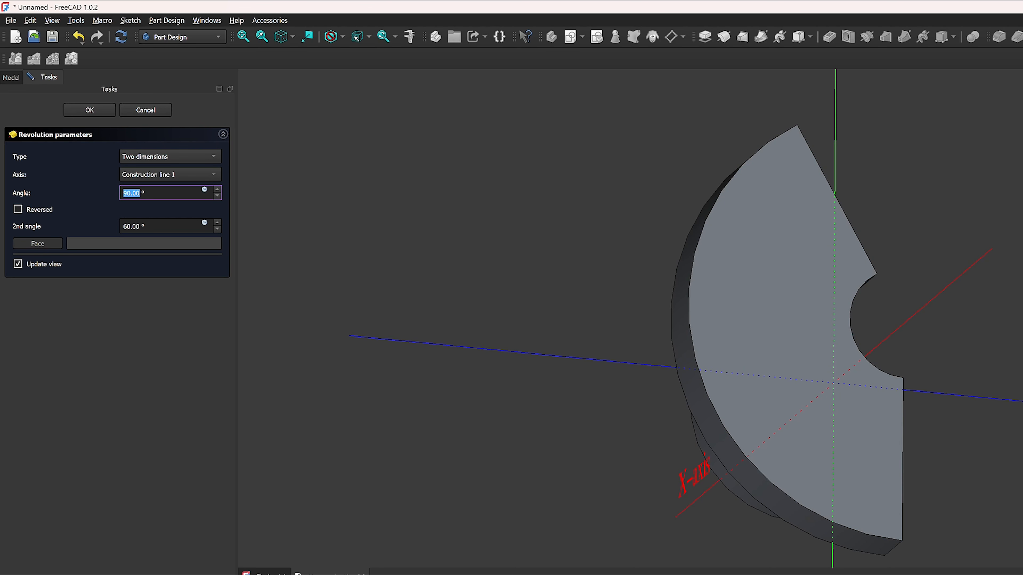
left_click(217, 222)
left_click(217, 223)
left_click(218, 222)
left_click(217, 223)
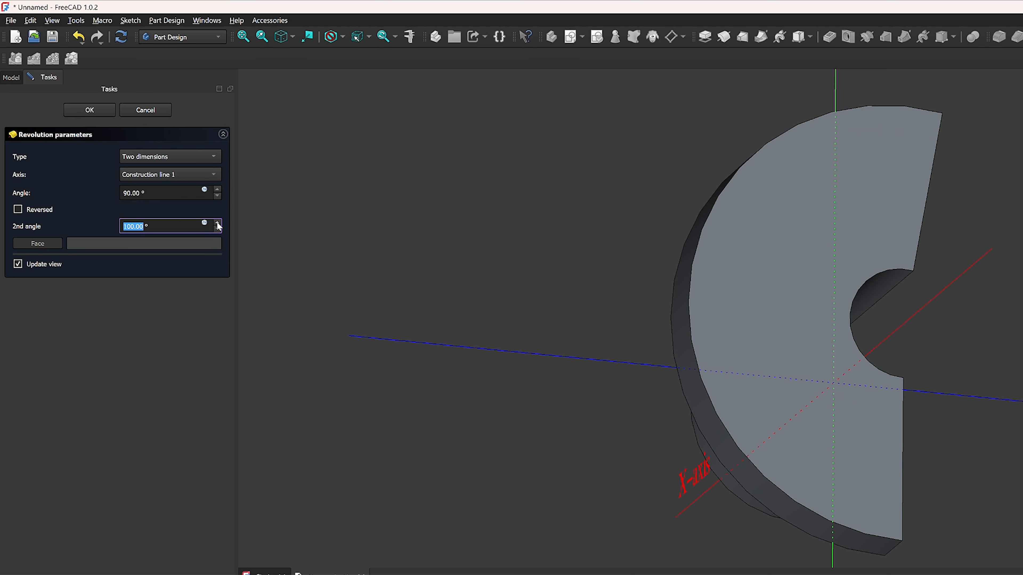
left_click(218, 222)
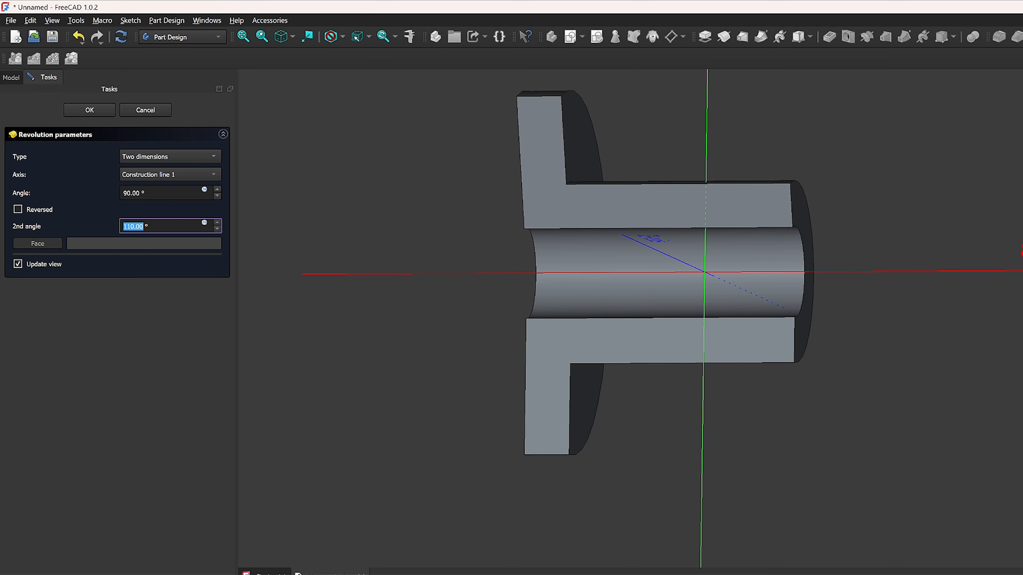
Complete the revolution as a full 360° turn about Construction line 1 using the Dimension type
left_click(178, 160)
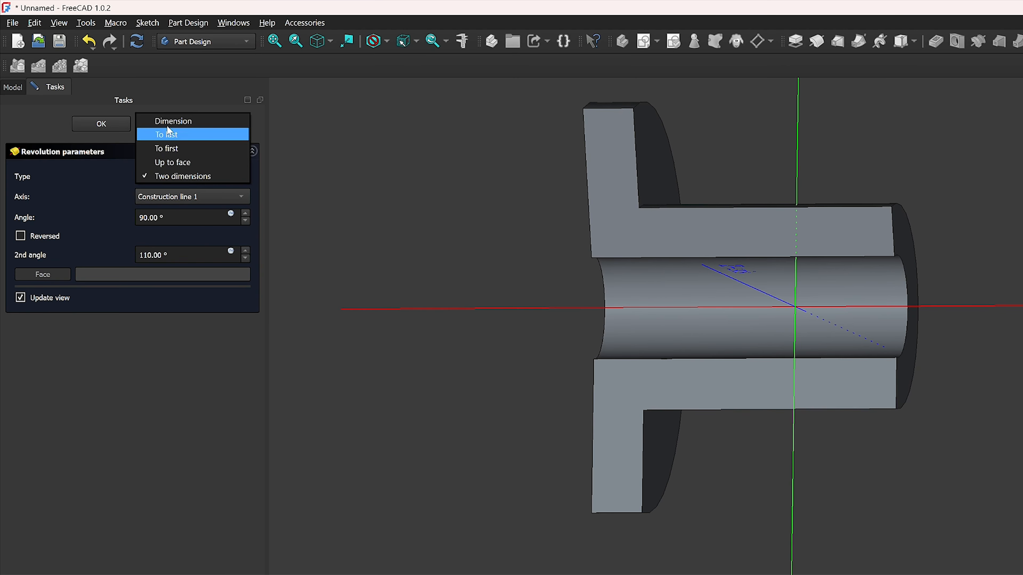
left_click(169, 122)
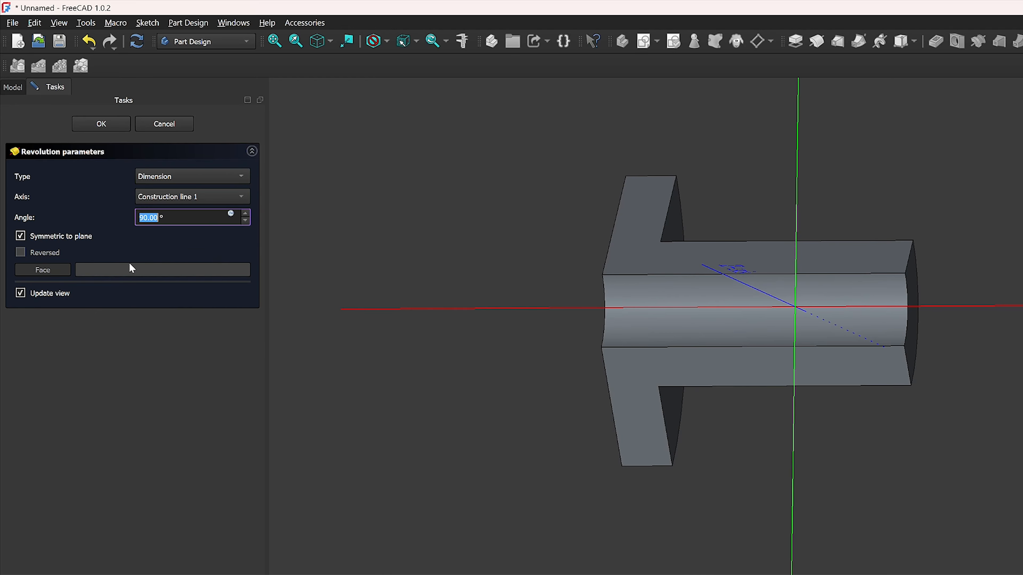
type("360")
key("Return")
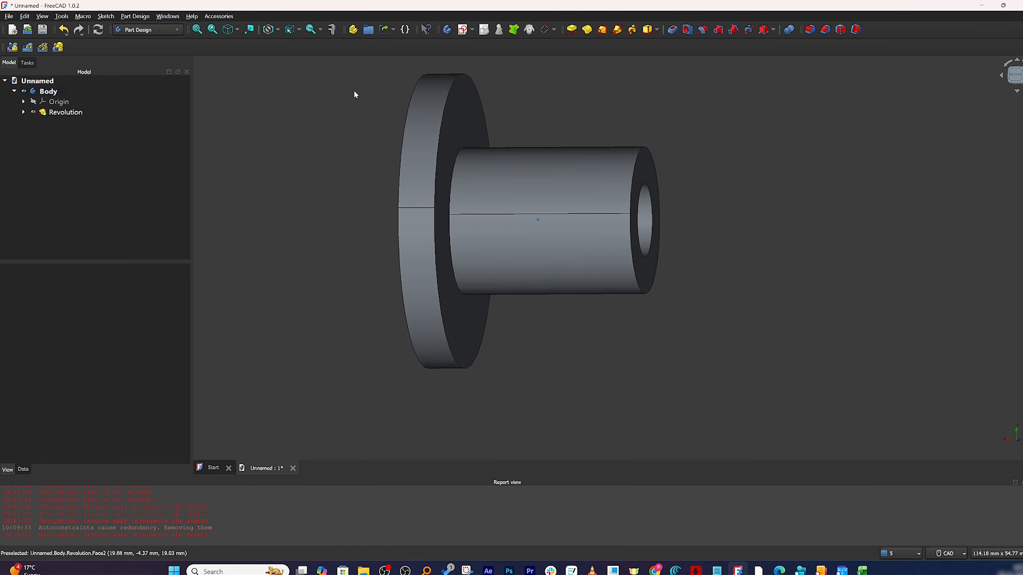
middle_click_drag(496, 126, 456, 237)
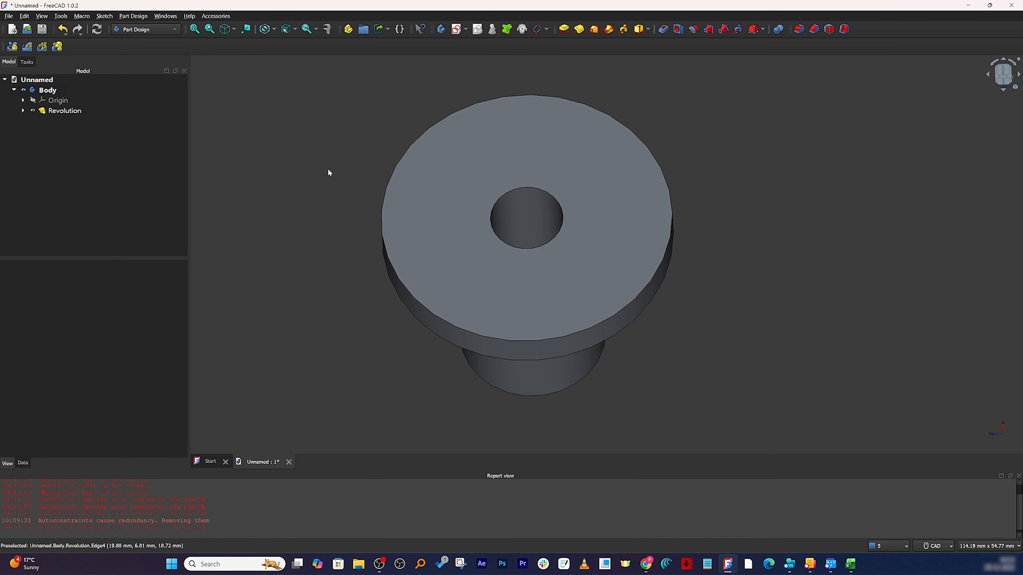